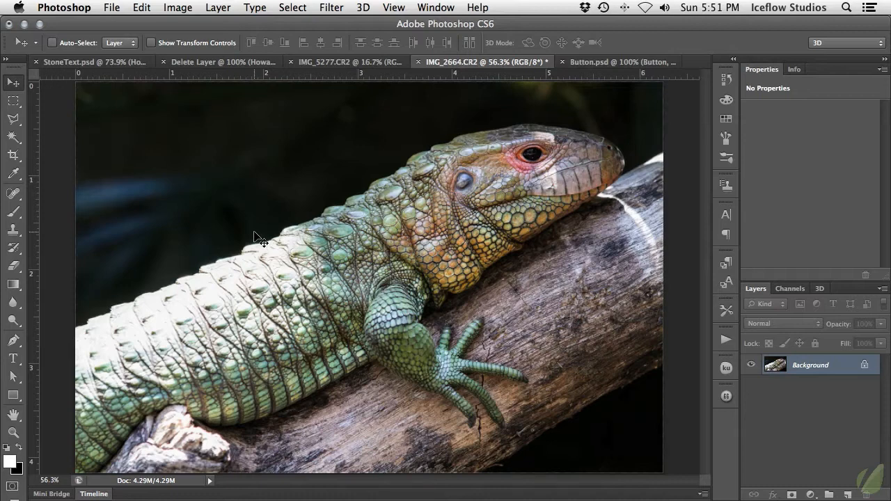
# - Convert the locked Background layer of the lizard photo into a regular editable layer
pyautogui.keyDown('alt'); pyautogui.doubleClick(844, 369); pyautogui.keyUp('alt')
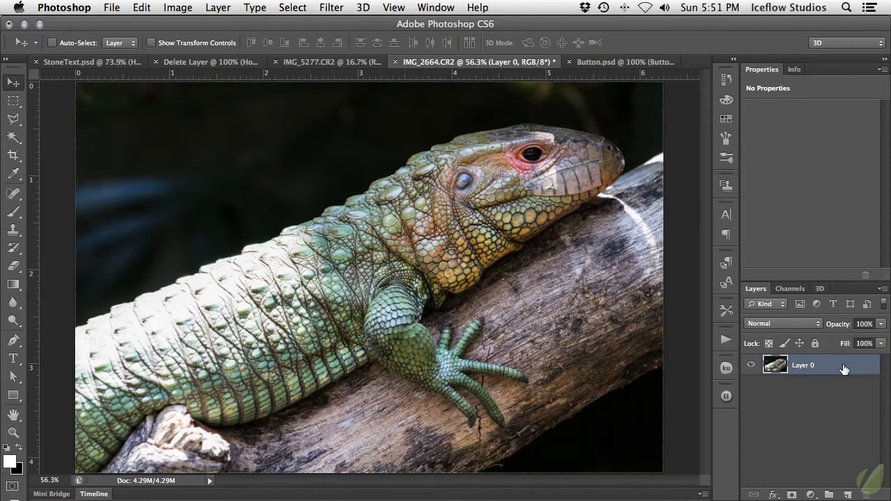
# - Erase the dark background above the lizard's back with a soft eraser, reducing the eraser size to 150 px for the remaining patches
pyautogui.press('e')
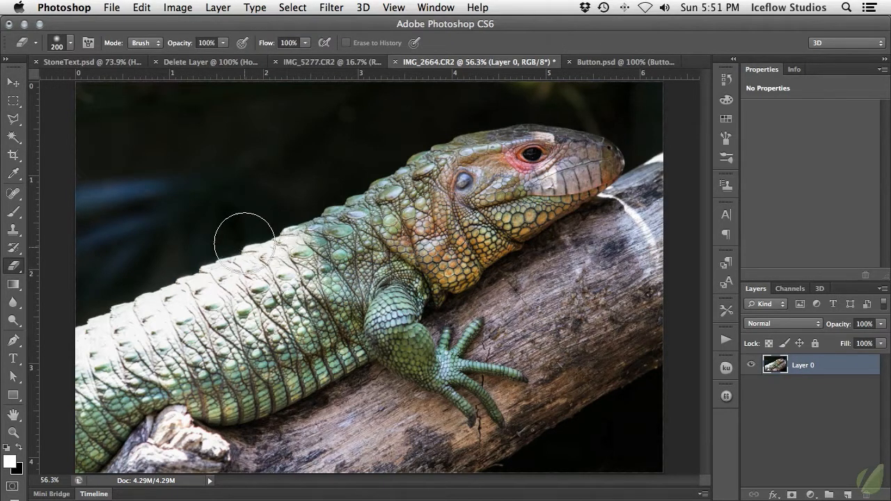
pyautogui.moveTo(79, 275)
pyautogui.mouseDown()
pyautogui.moveTo(181, 233)
pyautogui.moveTo(149, 198)
pyautogui.moveTo(158, 151)
pyautogui.moveTo(66, 118)
pyautogui.moveTo(107, 108)
pyautogui.moveTo(215, 127)
pyautogui.moveTo(165, 169)
pyautogui.moveTo(188, 190)
pyautogui.moveTo(268, 207)
pyautogui.moveTo(311, 158)
pyautogui.moveTo(324, 161)
pyautogui.moveTo(384, 105)
pyautogui.moveTo(422, 105)
pyautogui.moveTo(438, 91)
pyautogui.moveTo(456, 104)
pyautogui.mouseUp()
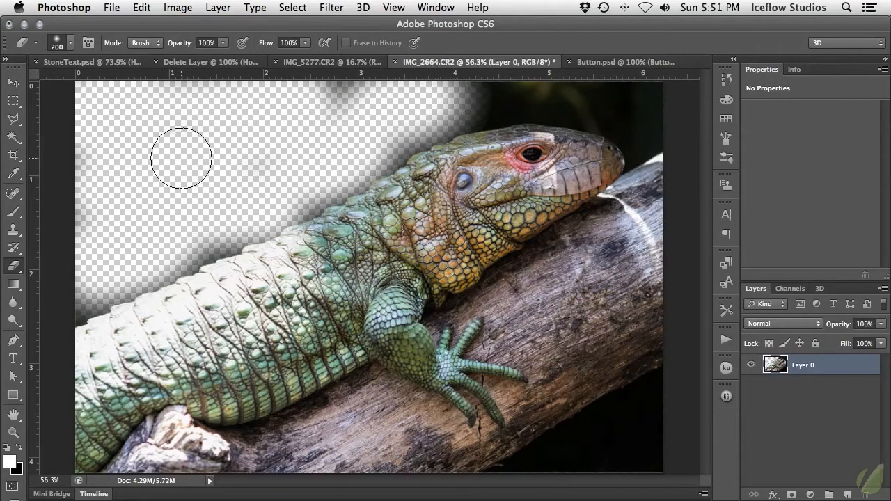
pyautogui.press('[')
pyautogui.press('[')
pyautogui.rightClick(252, 166)
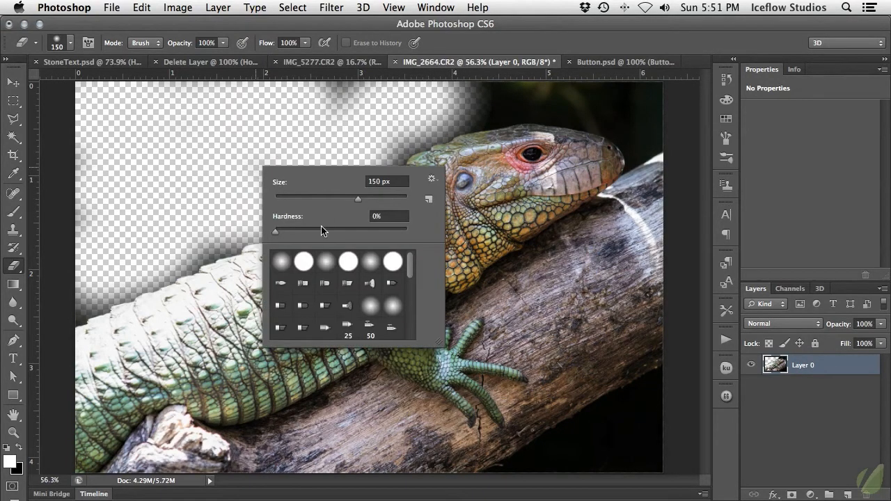
pyautogui.click(352, 232)
pyautogui.write('0')
pyautogui.press('Return')
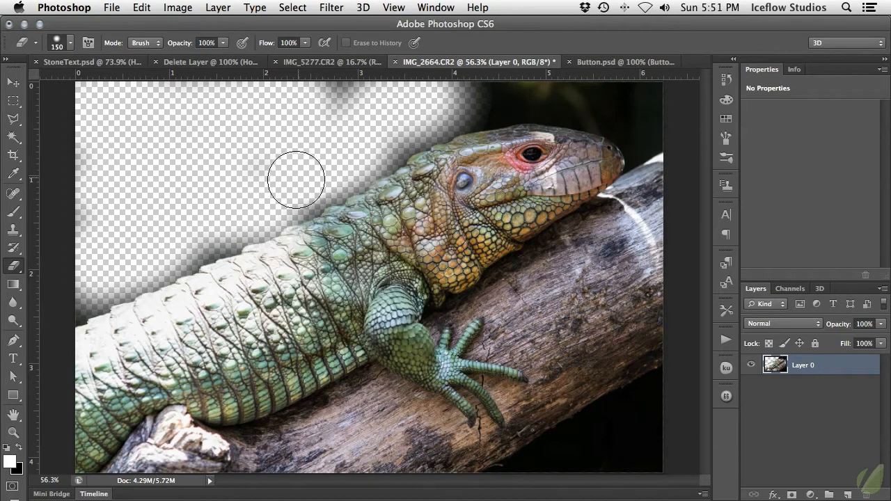
pyautogui.moveTo(342, 111); pyautogui.dragTo(279, 89)
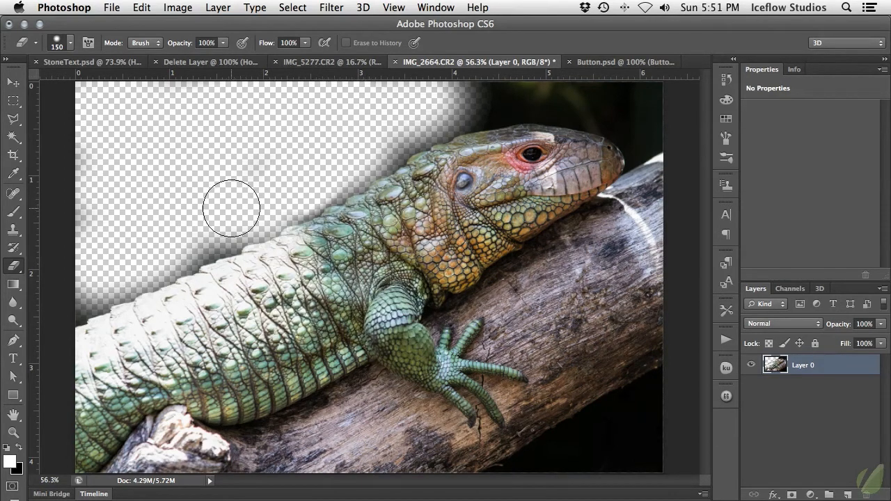
pyautogui.moveTo(201, 233); pyautogui.dragTo(74, 295)
# - Undo the eraser strokes on the lizard photo
pyautogui.press('super+alt+z')
pyautogui.press('super+alt+z')
pyautogui.press('super+alt+z')
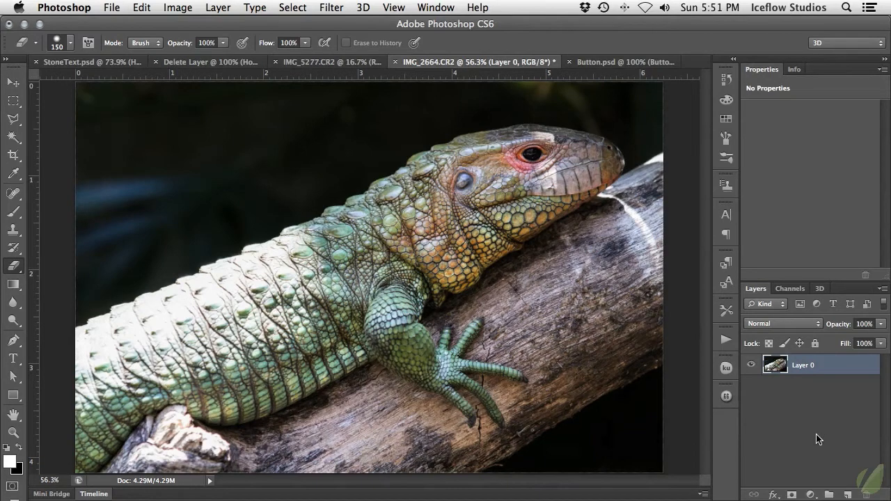
# - Add a layer mask to Layer 0 and make black the foreground colour
pyautogui.click(793, 495)
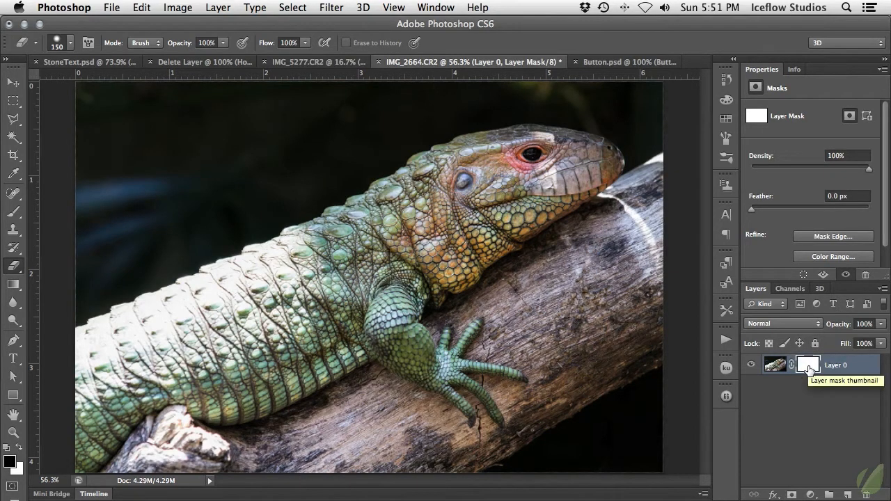
pyautogui.press('x')
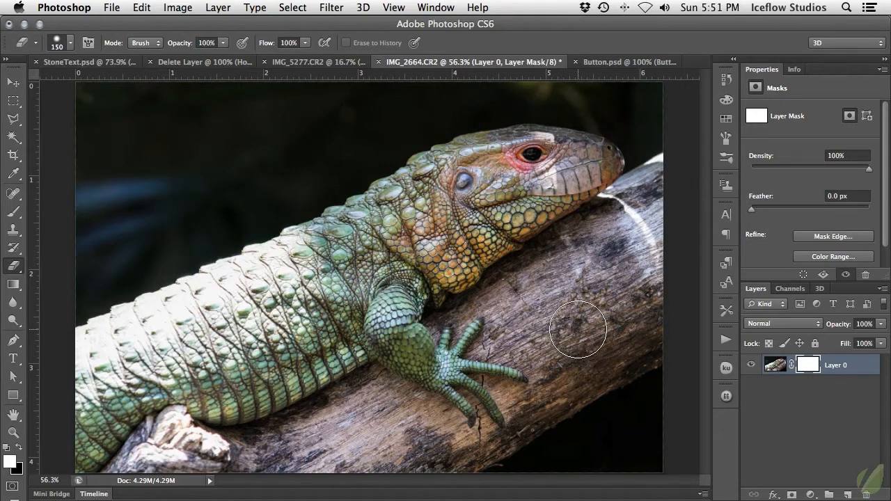
pyautogui.press('x')
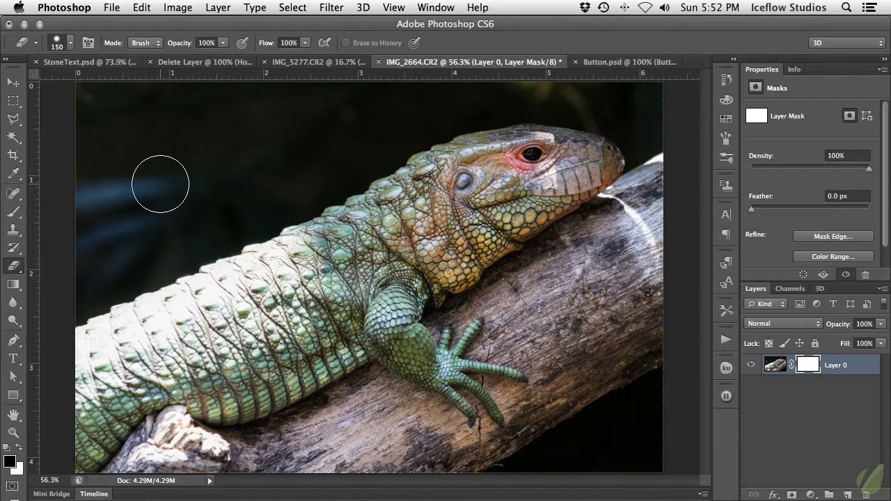
# - Paint black on the mask with a hard 90 px Brush to hide the dark background above the lizard's back
pyautogui.rightClick(160, 184)
pyautogui.moveTo(257, 246); pyautogui.dragTo(293, 250)
pyautogui.press('Return')
pyautogui.press('b')
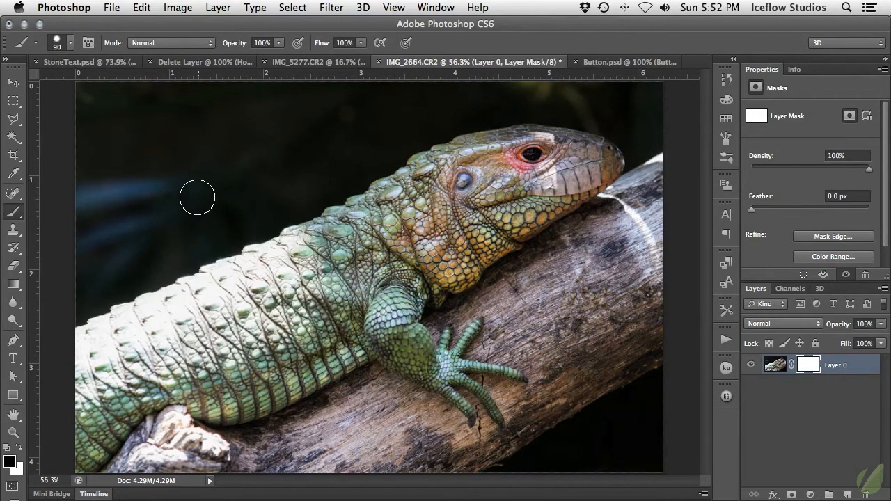
pyautogui.rightClick(194, 194)
pyautogui.press('Return')
pyautogui.moveTo(93, 139)
pyautogui.mouseDown()
pyautogui.moveTo(64, 94)
pyautogui.moveTo(59, 106)
pyautogui.moveTo(152, 115)
pyautogui.moveTo(164, 147)
pyautogui.moveTo(185, 139)
pyautogui.moveTo(162, 156)
pyautogui.moveTo(126, 246)
pyautogui.moveTo(84, 303)
pyautogui.moveTo(383, 156)
pyautogui.moveTo(193, 200)
pyautogui.moveTo(150, 197)
pyautogui.moveTo(182, 235)
pyautogui.moveTo(249, 220)
pyautogui.moveTo(173, 193)
pyautogui.moveTo(229, 148)
pyautogui.moveTo(235, 131)
pyautogui.moveTo(110, 94)
pyautogui.moveTo(230, 93)
pyautogui.moveTo(177, 122)
pyautogui.moveTo(210, 158)
pyautogui.moveTo(278, 169)
pyautogui.moveTo(250, 223)
pyautogui.moveTo(263, 225)
pyautogui.moveTo(268, 220)
pyautogui.moveTo(83, 303)
pyautogui.mouseUp()
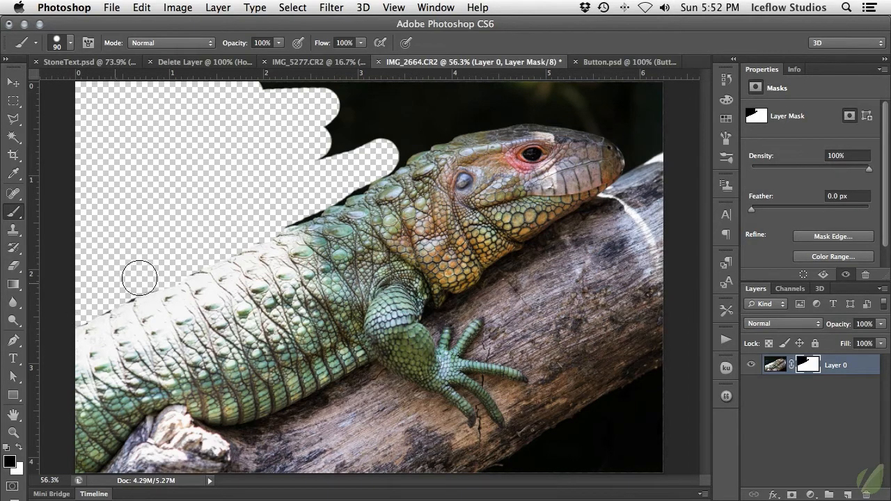
# - Paint white on the mask to bring back part of the hidden background above the lizard's neck and shoulders
pyautogui.press('x')
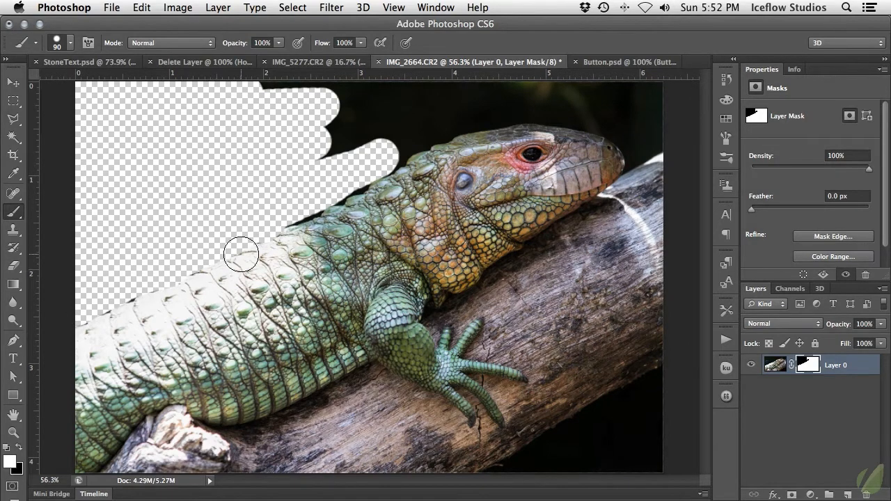
pyautogui.moveTo(260, 237)
pyautogui.mouseDown()
pyautogui.moveTo(232, 223)
pyautogui.moveTo(348, 190)
pyautogui.moveTo(398, 149)
pyautogui.moveTo(301, 197)
pyautogui.moveTo(249, 201)
pyautogui.moveTo(335, 136)
pyautogui.moveTo(304, 91)
pyautogui.moveTo(250, 96)
pyautogui.moveTo(291, 147)
pyautogui.moveTo(242, 204)
pyautogui.moveTo(273, 211)
pyautogui.moveTo(262, 230)
pyautogui.mouseUp()
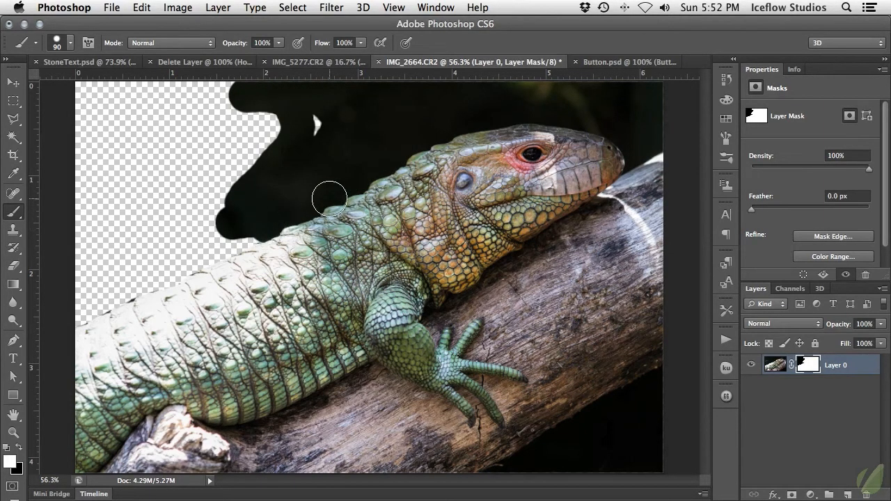
pyautogui.moveTo(328, 192); pyautogui.dragTo(310, 113)
# - In IMG_5277.CR2, add a Hue/Saturation adjustment layer and set its Hue to -142
pyautogui.click(320, 62)
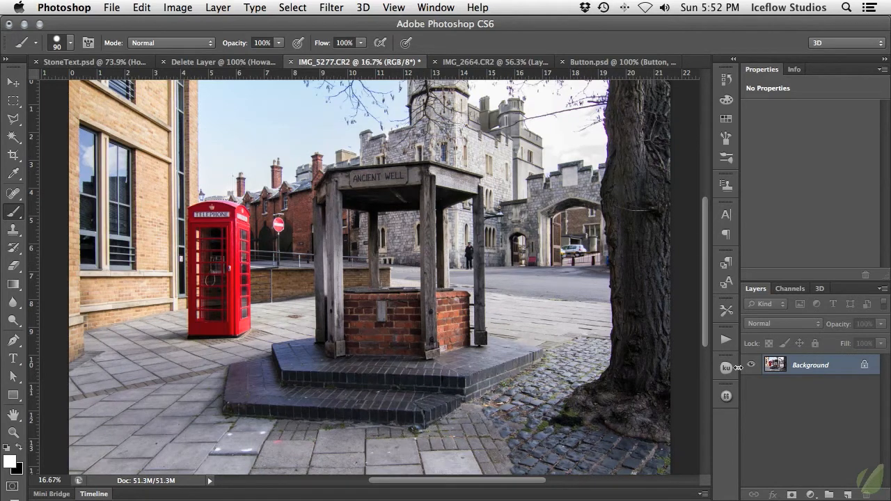
pyautogui.click(809, 495)
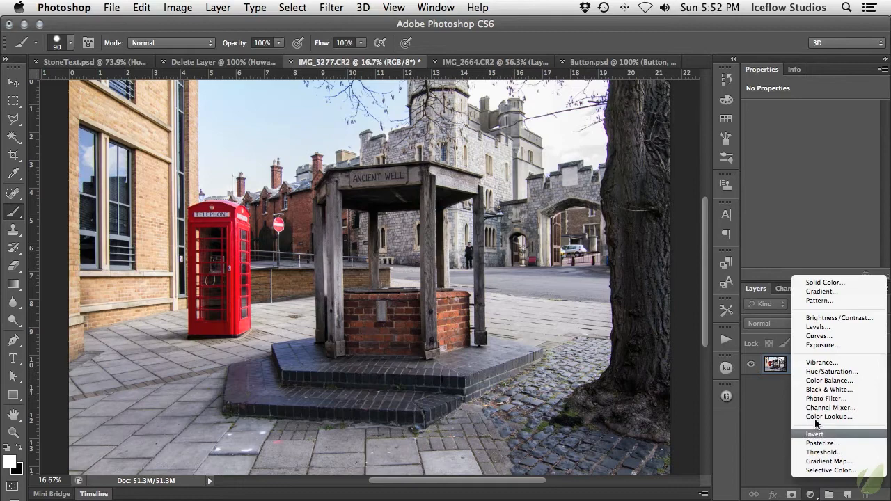
pyautogui.click(824, 372)
pyautogui.moveTo(810, 161); pyautogui.dragTo(760, 162)
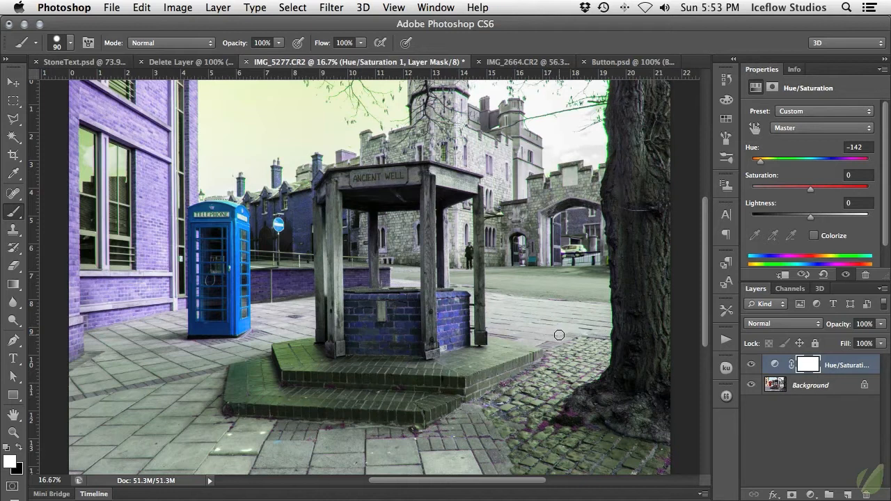
# - Invert the Hue/Saturation layer's mask to black and paint white over the telephone box with a 200 px Brush
pyautogui.press(']')
pyautogui.press(']')
pyautogui.press(']')
pyautogui.press(']')
pyautogui.press(']')
pyautogui.hotkey('ctrl', 'i')
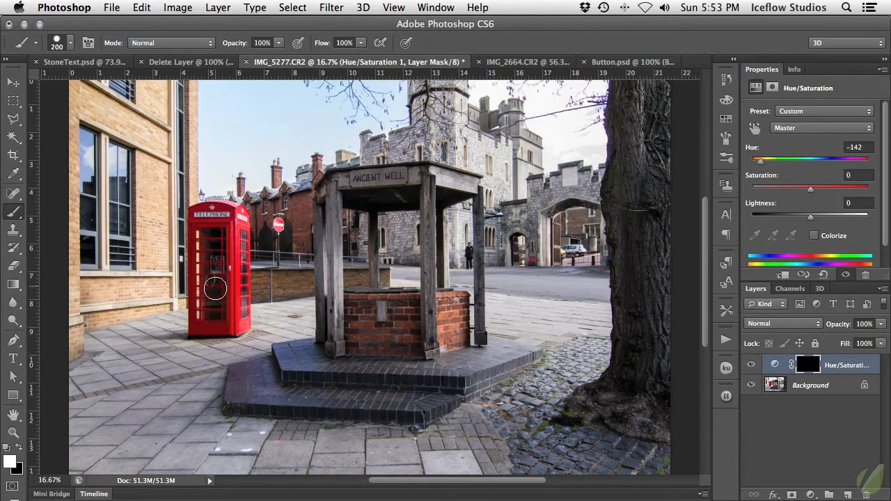
pyautogui.moveTo(219, 299)
pyautogui.mouseDown()
pyautogui.moveTo(218, 254)
pyautogui.moveTo(225, 309)
pyautogui.moveTo(230, 226)
pyautogui.moveTo(239, 321)
pyautogui.moveTo(201, 327)
pyautogui.moveTo(199, 216)
pyautogui.moveTo(236, 221)
pyautogui.moveTo(240, 303)
pyautogui.moveTo(224, 215)
pyautogui.mouseUp()
pyautogui.moveTo(237, 215)
pyautogui.mouseDown()
pyautogui.moveTo(198, 216)
pyautogui.moveTo(196, 326)
pyautogui.moveTo(238, 322)
pyautogui.mouseUp()
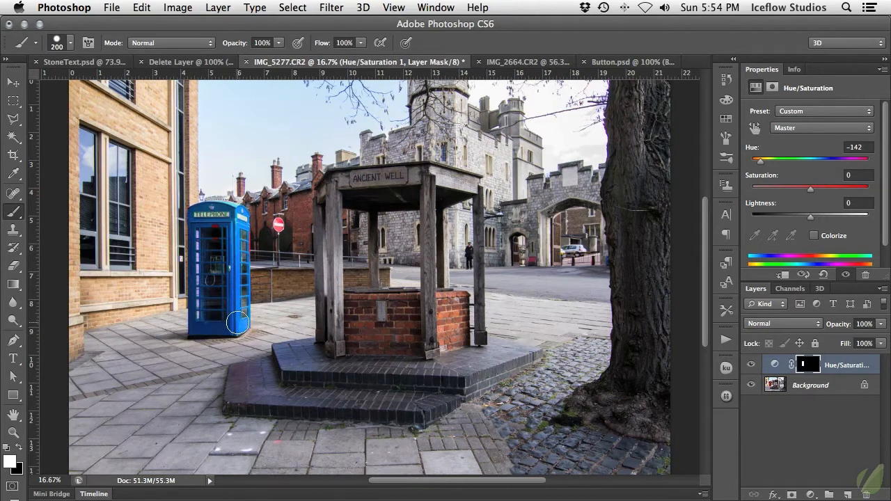
# - Disable the Hue/Saturation layer's mask and re-enable it
pyautogui.rightClick(807, 365)
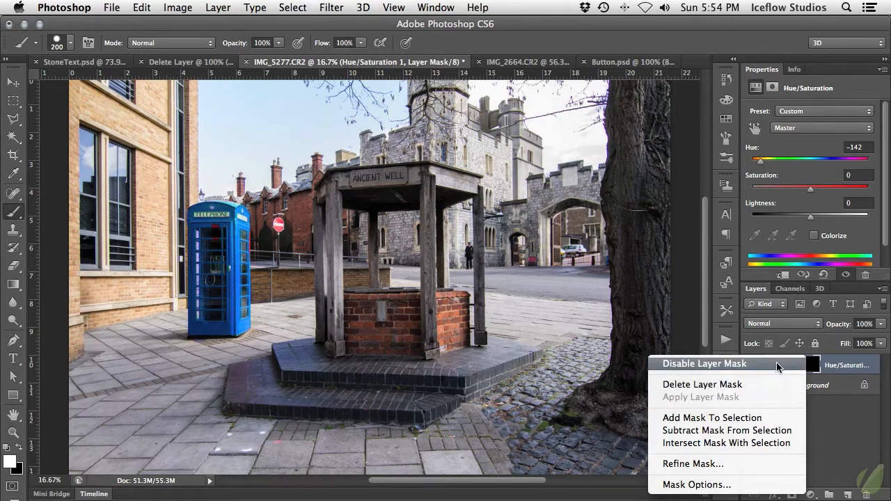
pyautogui.click(704, 363)
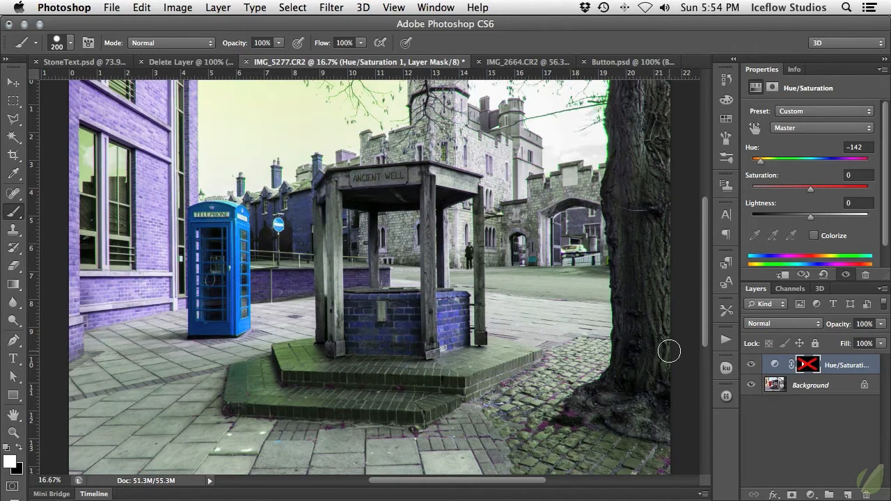
pyautogui.rightClick(808, 369)
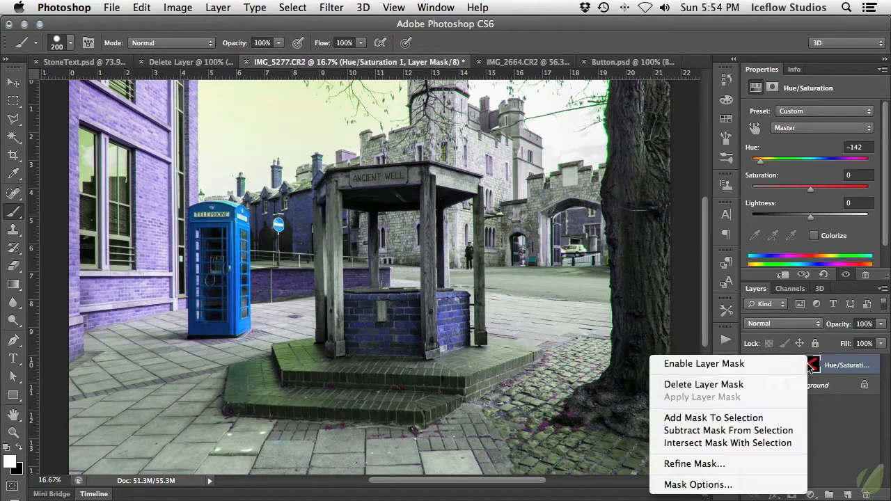
pyautogui.click(810, 369)
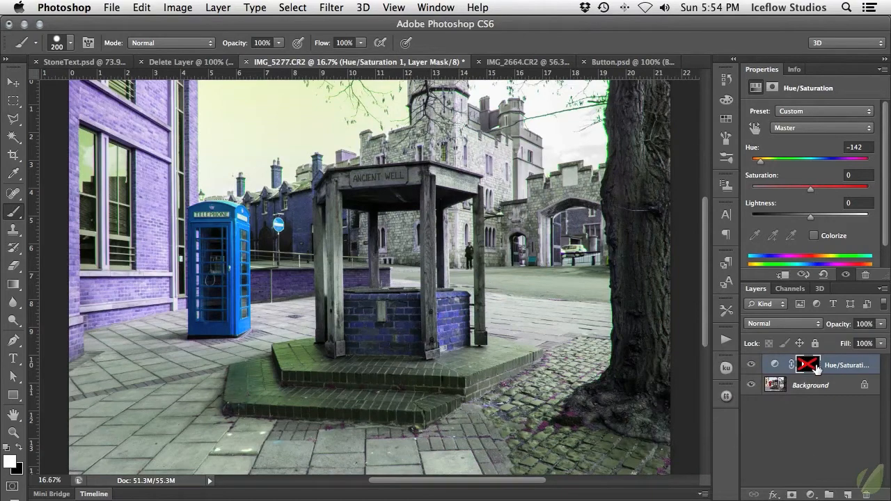
pyautogui.click(811, 369)
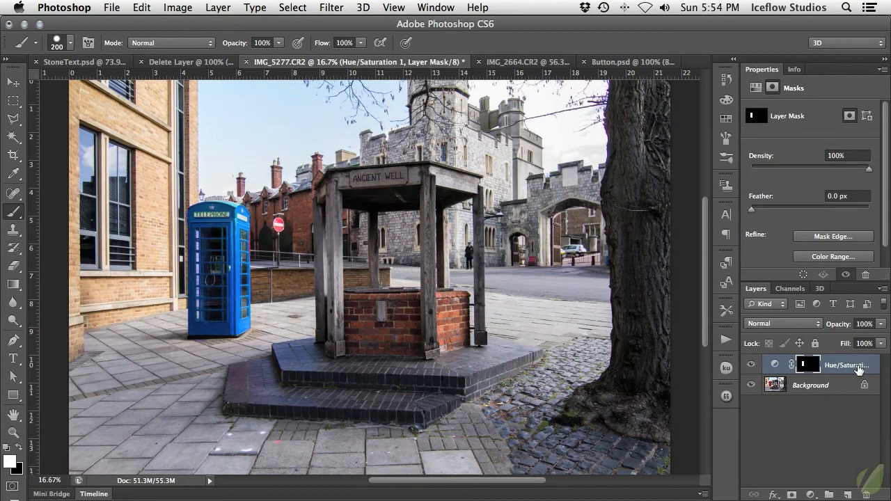
pyautogui.rightClick(806, 367)
pyautogui.click(809, 366)
pyautogui.moveTo(804, 364)
pyautogui.mouseDown()
pyautogui.moveTo(865, 486)
pyautogui.moveTo(806, 365)
pyautogui.mouseUp()
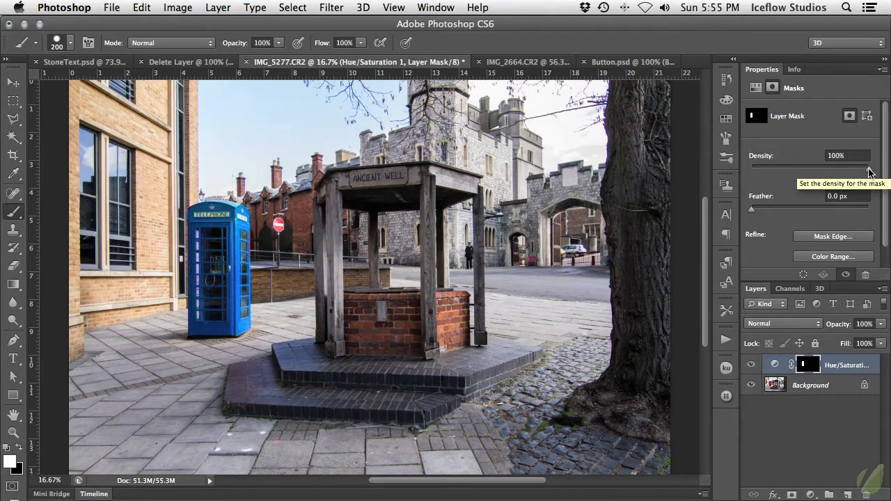
# - Set the Hue/Saturation mask's density to 100% and its feather to 1.4 px
pyautogui.moveTo(868, 167)
pyautogui.mouseDown()
pyautogui.moveTo(754, 168)
pyautogui.moveTo(870, 168)
pyautogui.mouseUp()
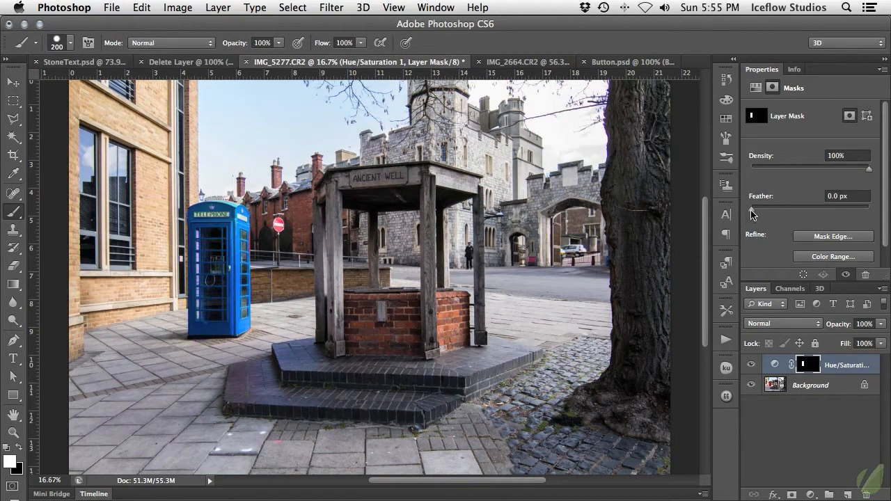
pyautogui.moveTo(751, 214)
pyautogui.mouseDown()
pyautogui.moveTo(838, 213)
pyautogui.moveTo(760, 213)
pyautogui.mouseUp()
# - Refine the mask's edge with Smooth 40, Feather 5.1 px and Contrast 20%, output to the layer mask
pyautogui.scroll(-1, 771, 216)
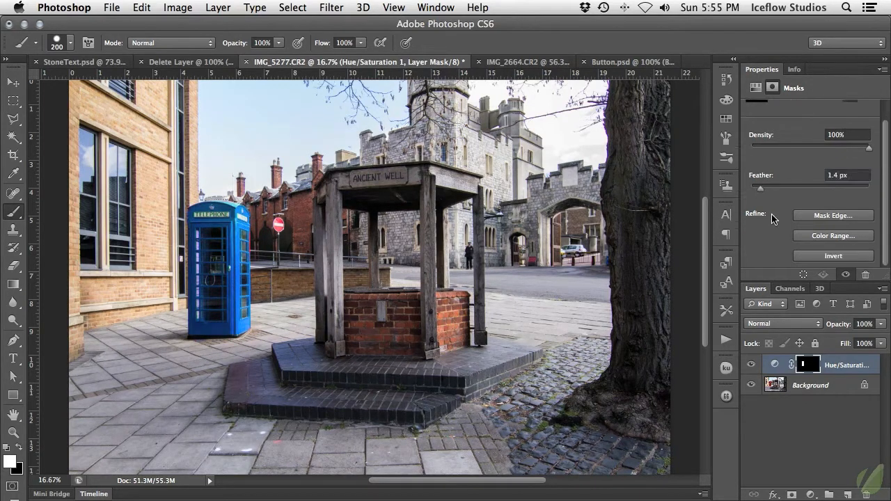
pyautogui.click(825, 217)
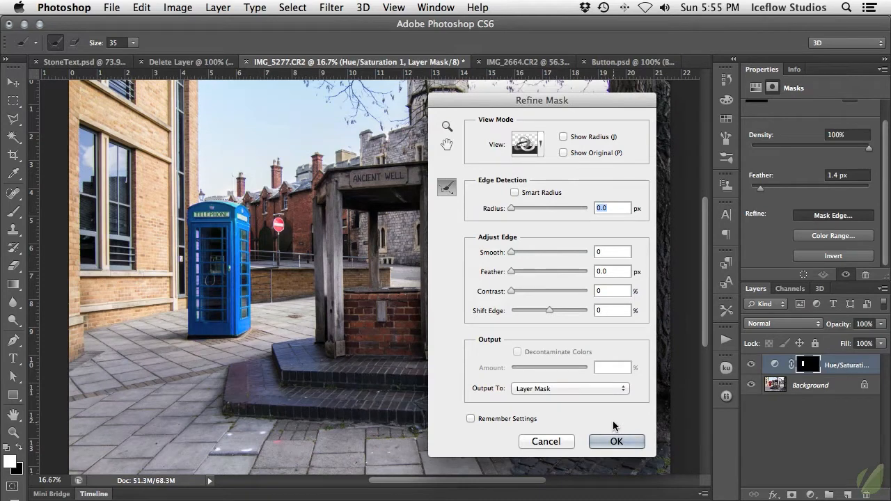
pyautogui.moveTo(512, 252); pyautogui.dragTo(527, 291)
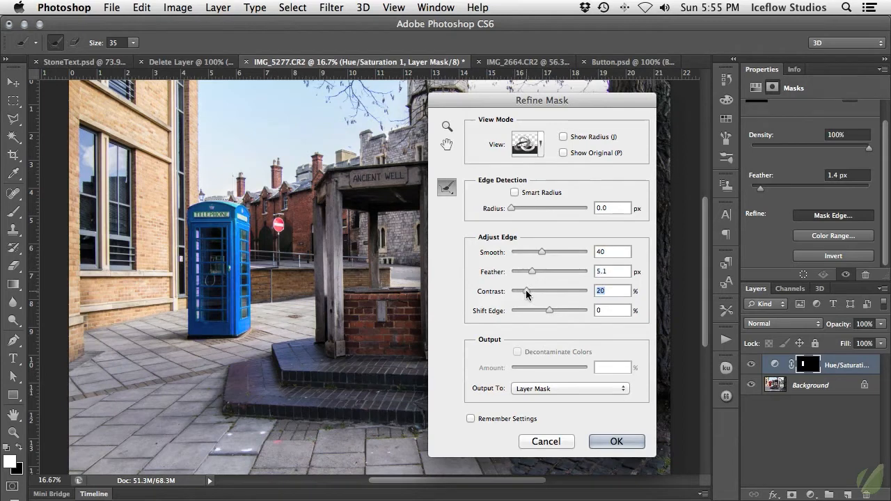
pyautogui.click(617, 443)
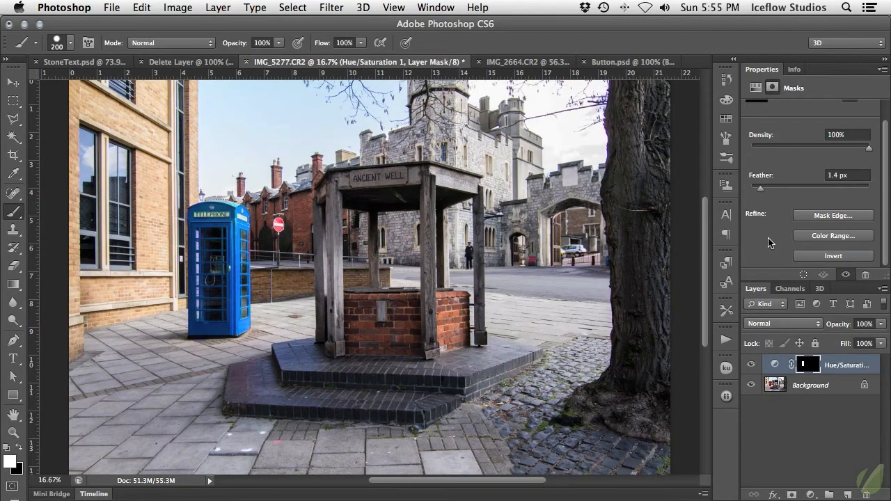